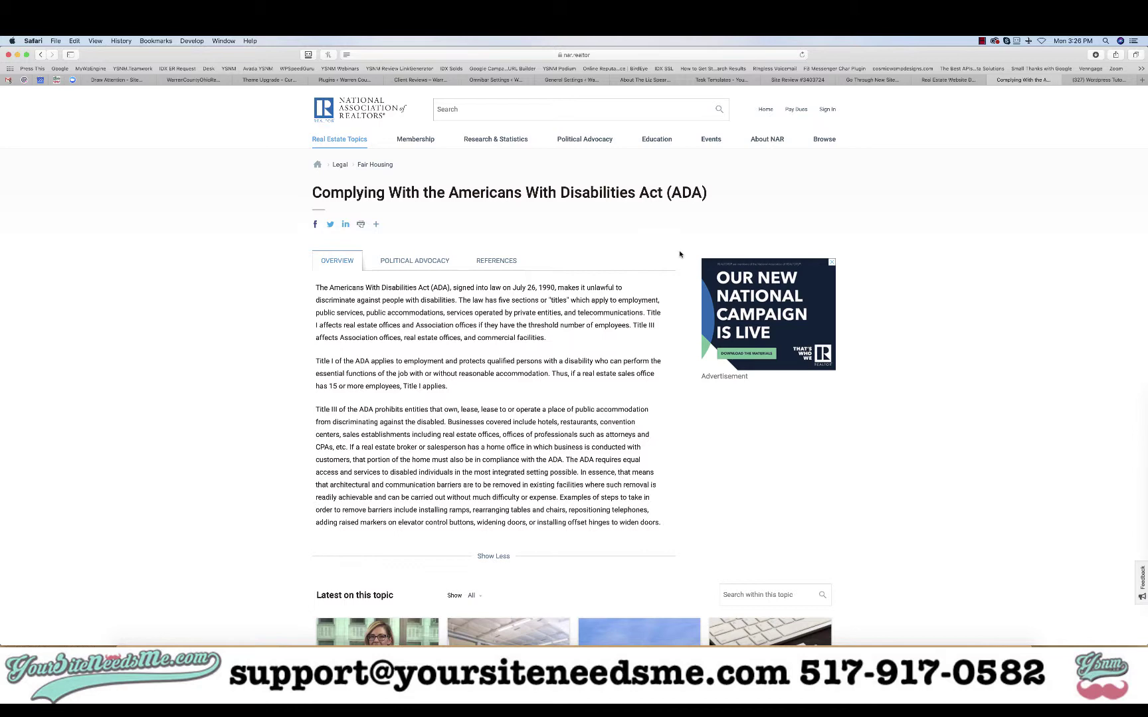
Glance at the WordPress plugins list, then bring up the yoursiteneedsme.com real-estate homepage tab.
{"action": "left_click", "coordinate": [360, 81]}
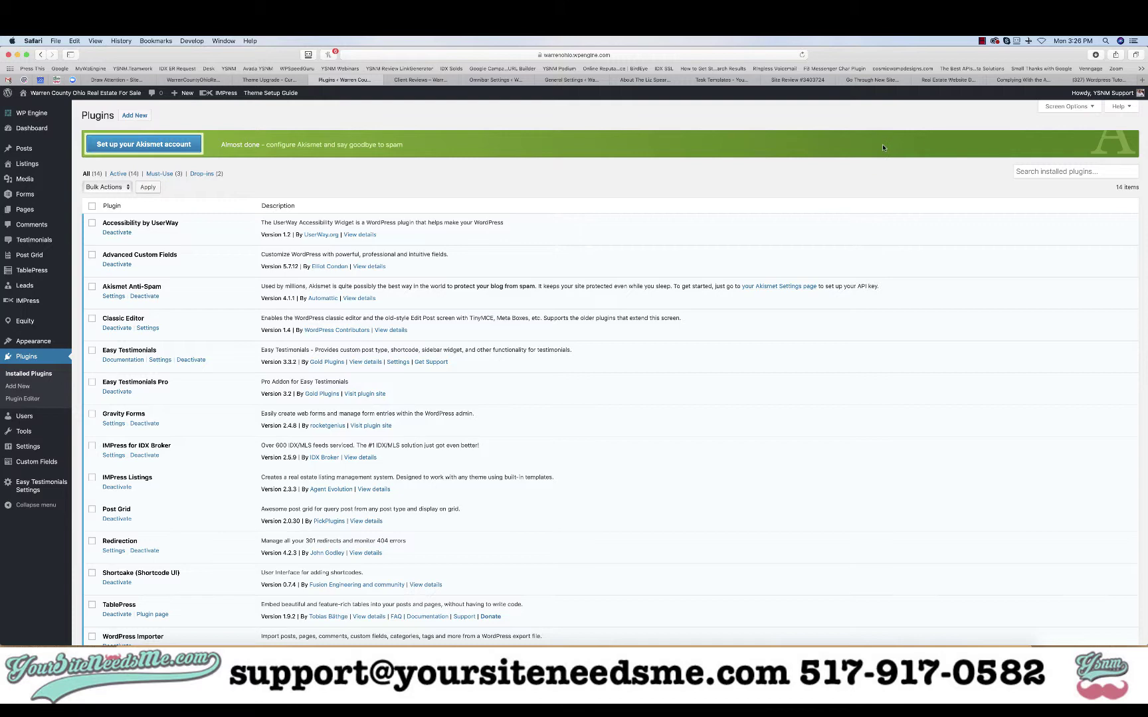
{"action": "left_click", "coordinate": [1022, 80]}
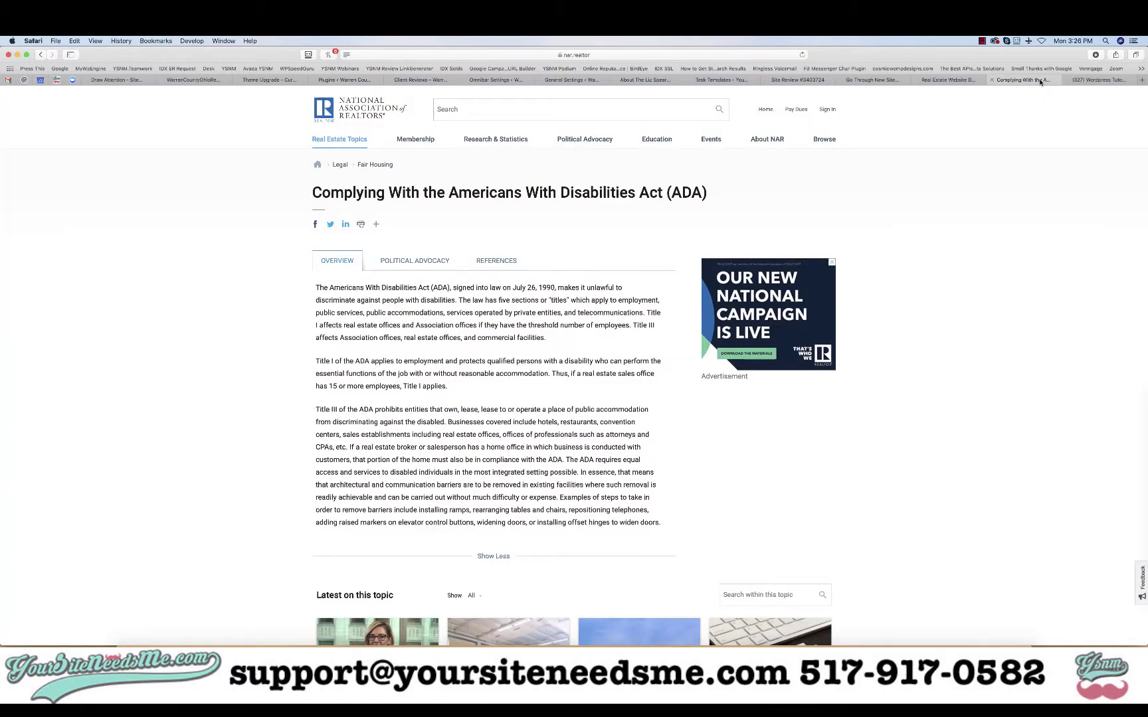
{"action": "left_click", "coordinate": [965, 81]}
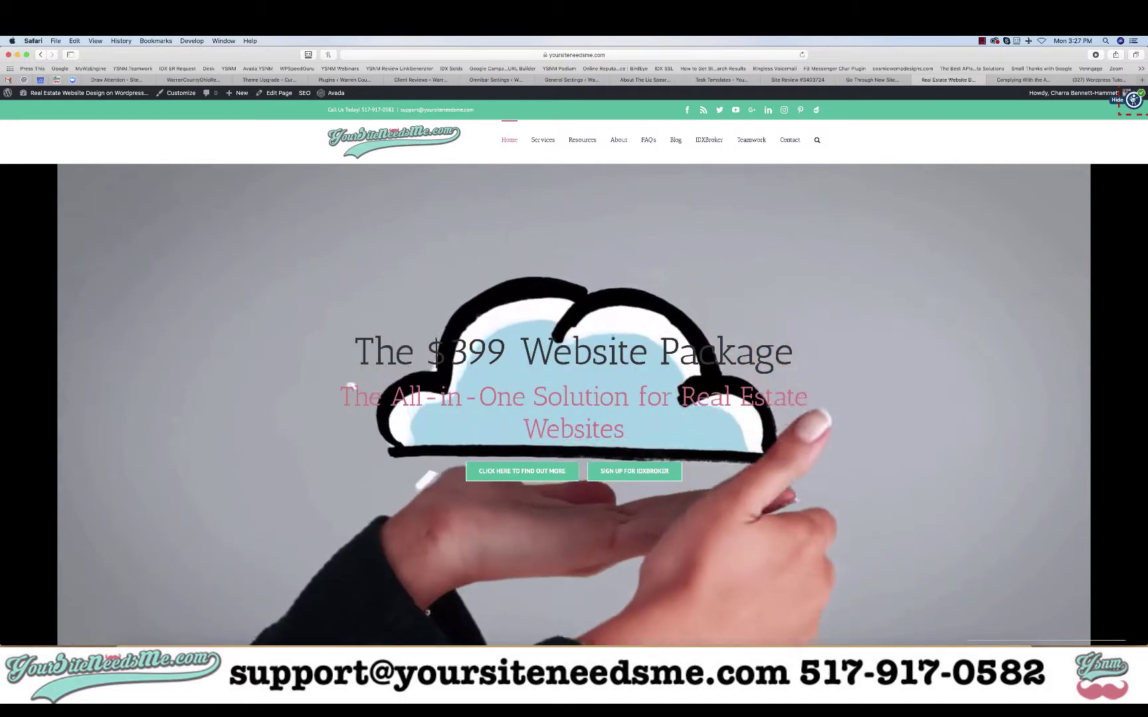
Open and close the live site's UserWay Accessibility Menu, then return to the Plugins list.
{"action": "scroll", "coordinate": [1122, 99], "scroll_direction": "up", "scroll_amount": 5}
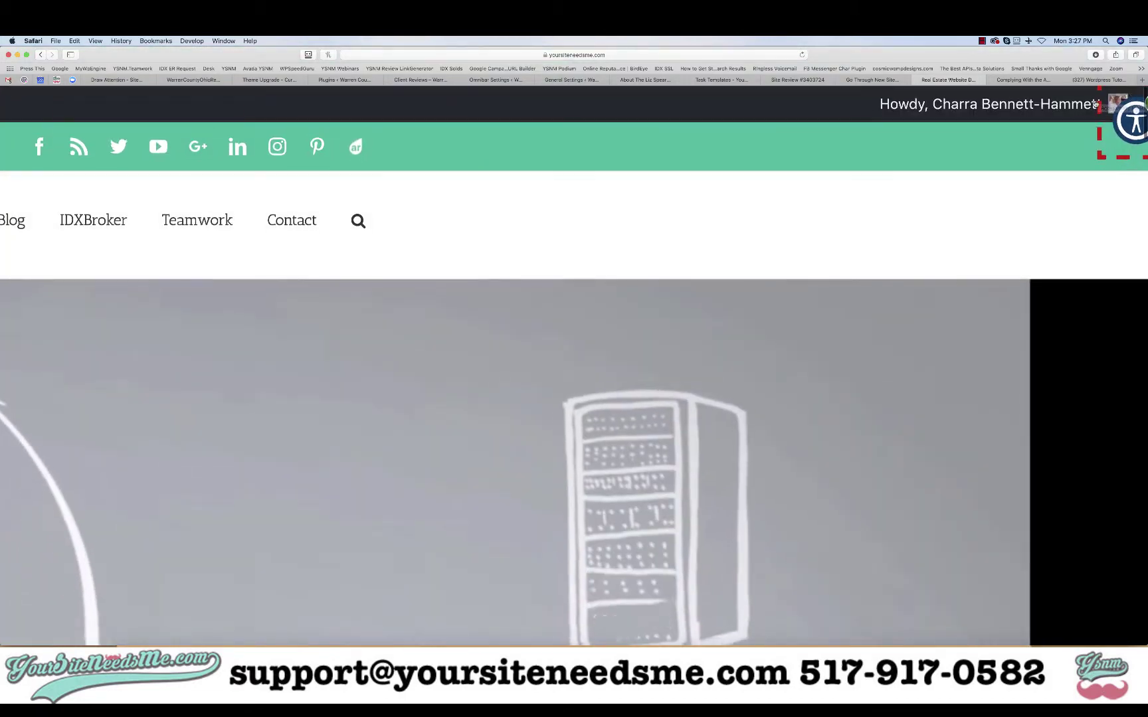
{"action": "scroll", "coordinate": [1094, 104], "scroll_direction": "right", "scroll_amount": 2}
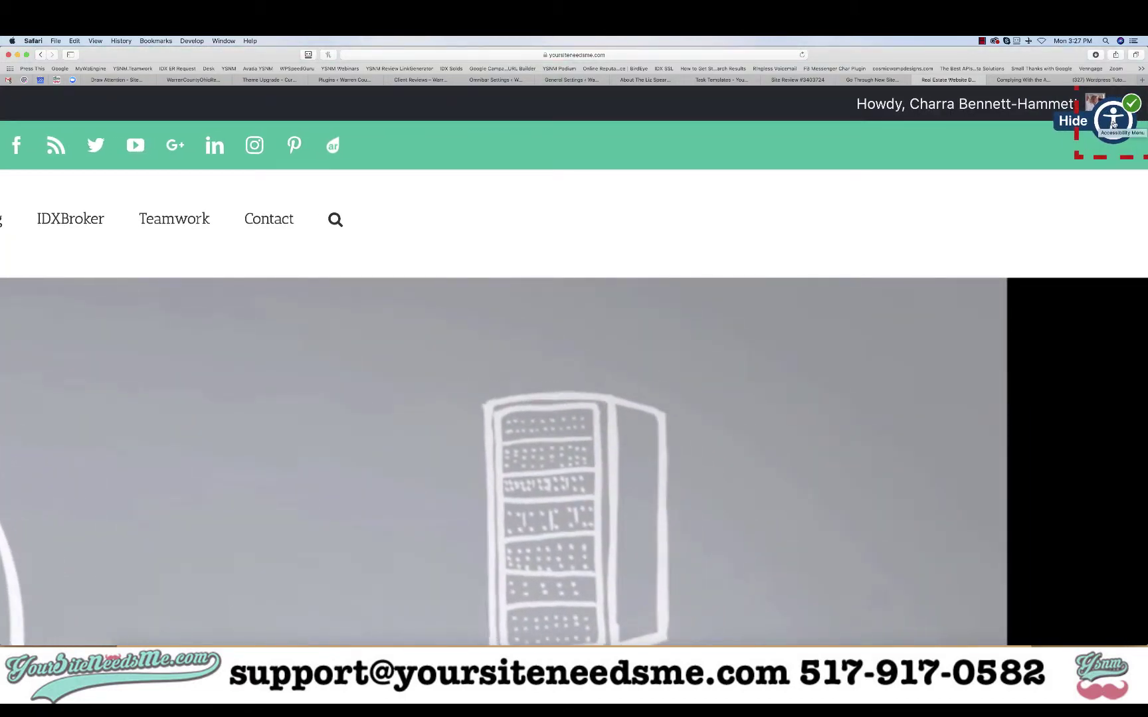
{"action": "scroll", "coordinate": [1113, 123], "scroll_direction": "down", "scroll_amount": 5}
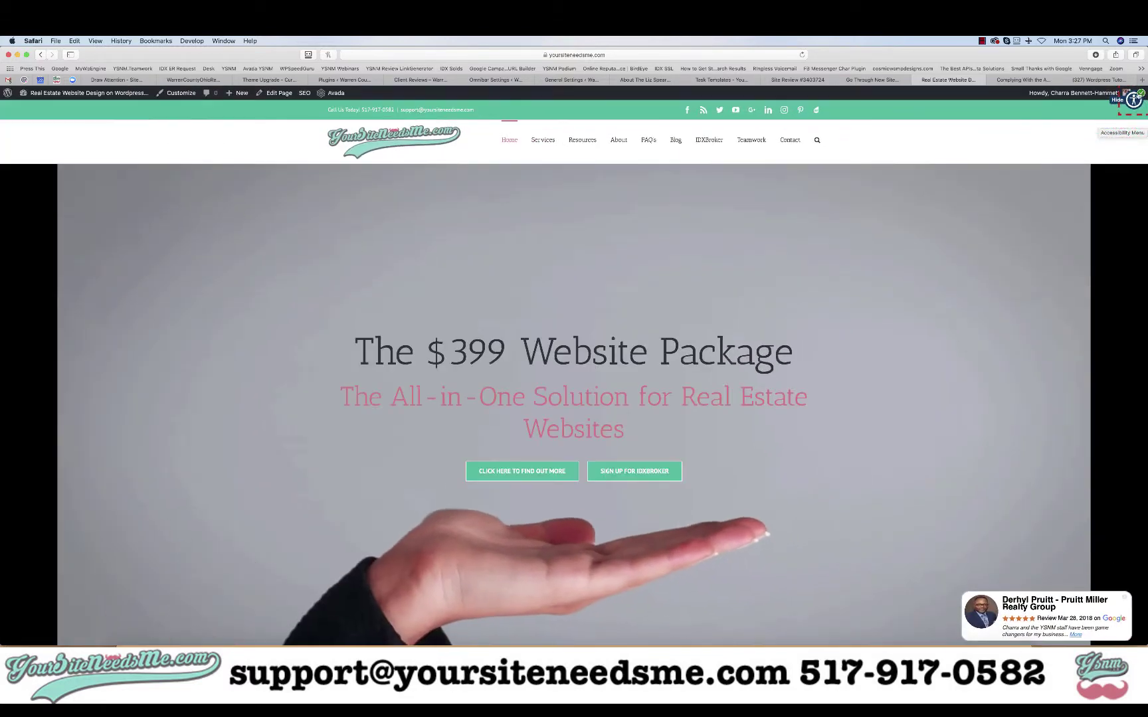
{"action": "left_click", "coordinate": [1132, 100]}
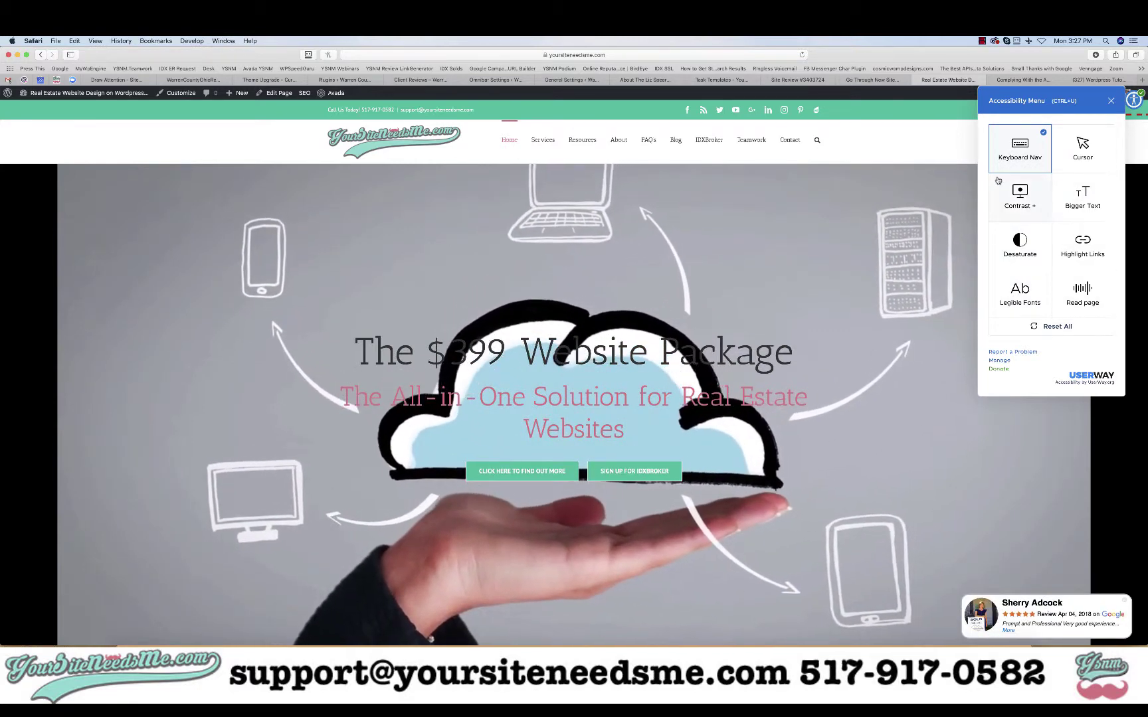
{"action": "left_click", "coordinate": [1109, 101]}
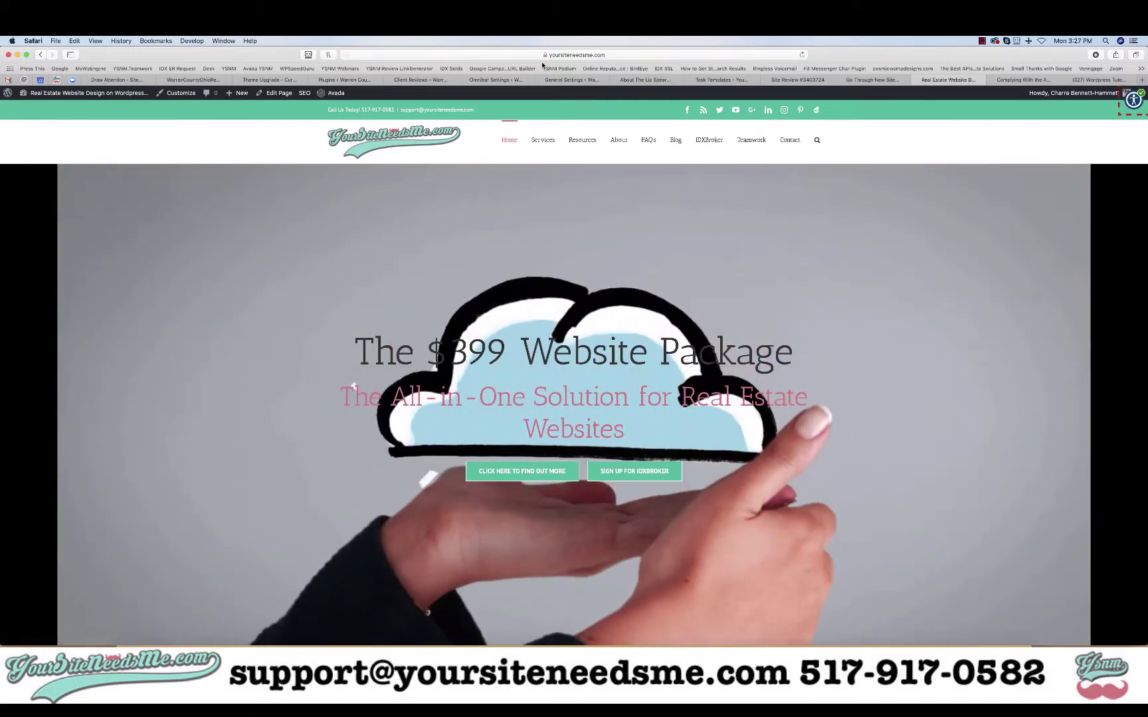
{"action": "left_click", "coordinate": [344, 80]}
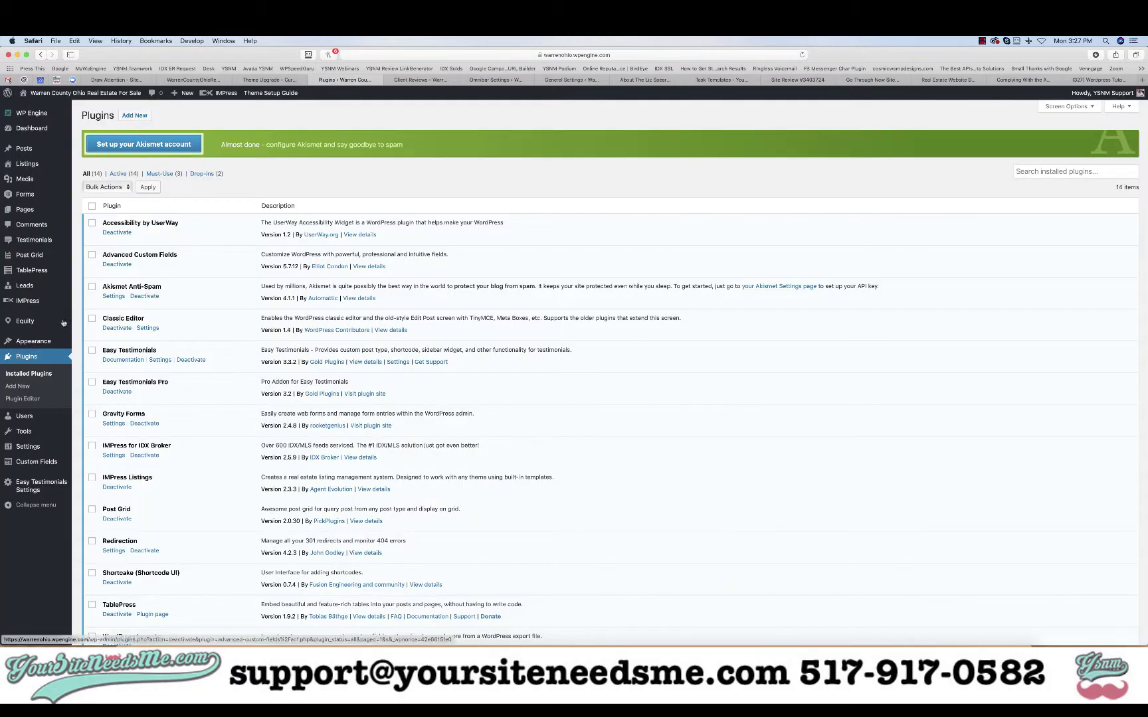
Select the 'Accessibility by UserWay' plugin name, then go to Plugins > Add New.
{"action": "mouse_move", "coordinate": [35, 447]}
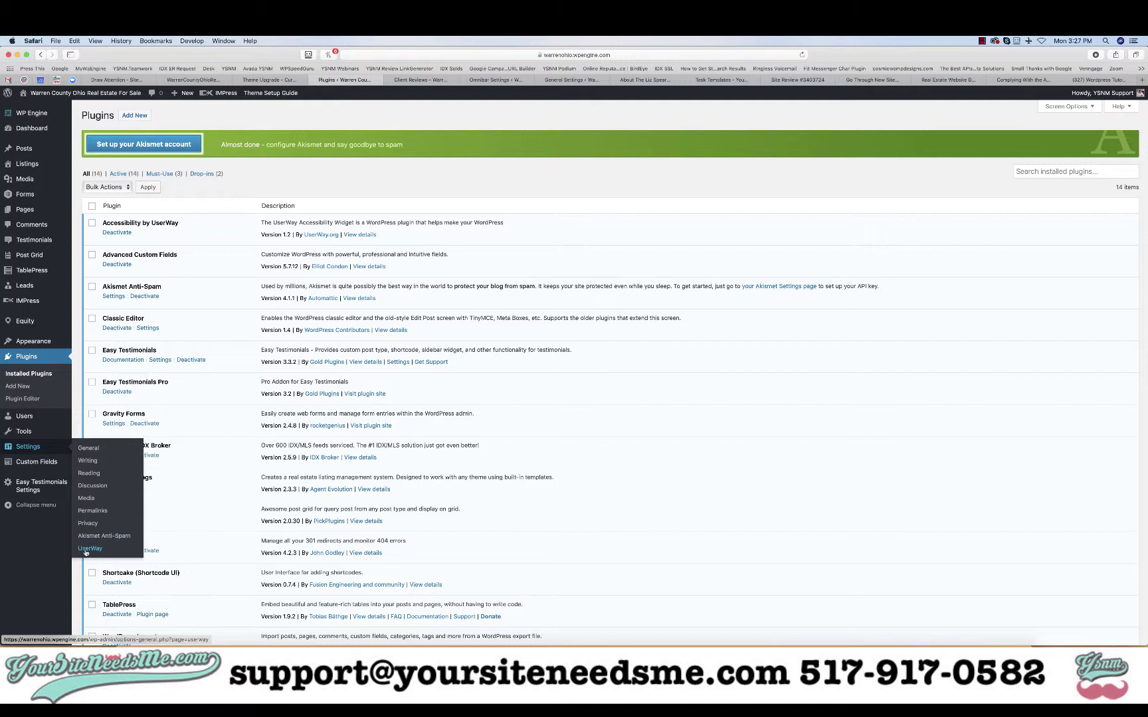
{"action": "left_click_drag", "start_coordinate": [103, 224], "coordinate": [180, 225]}
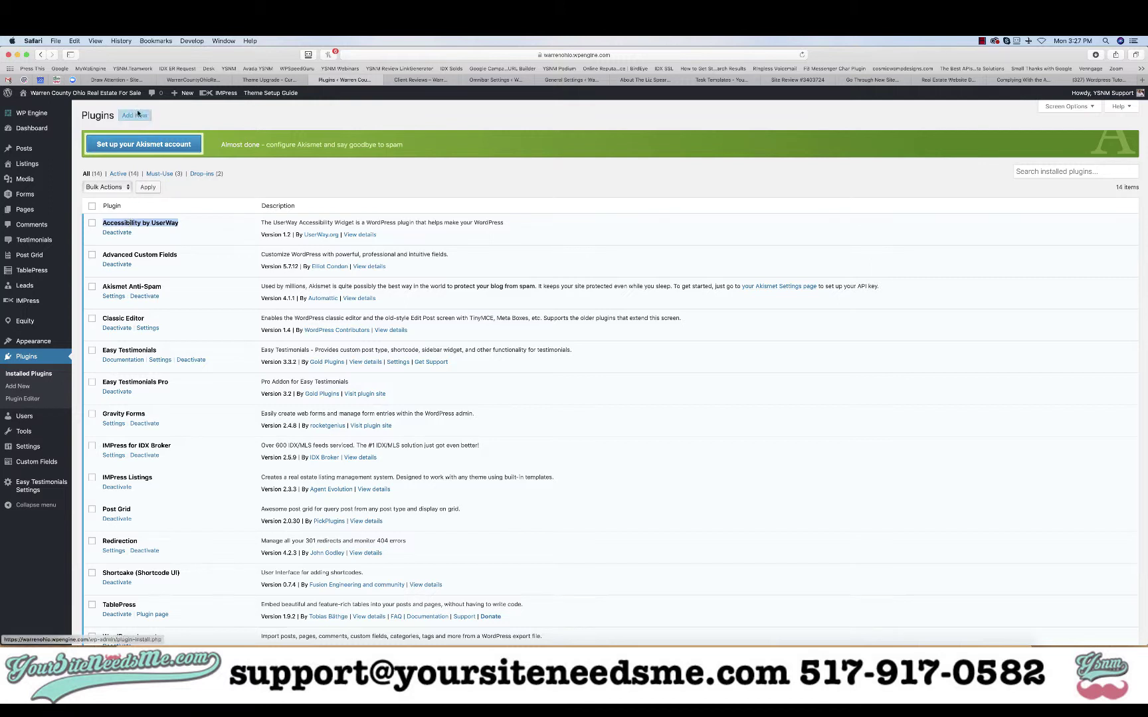
{"action": "left_click", "coordinate": [18, 386]}
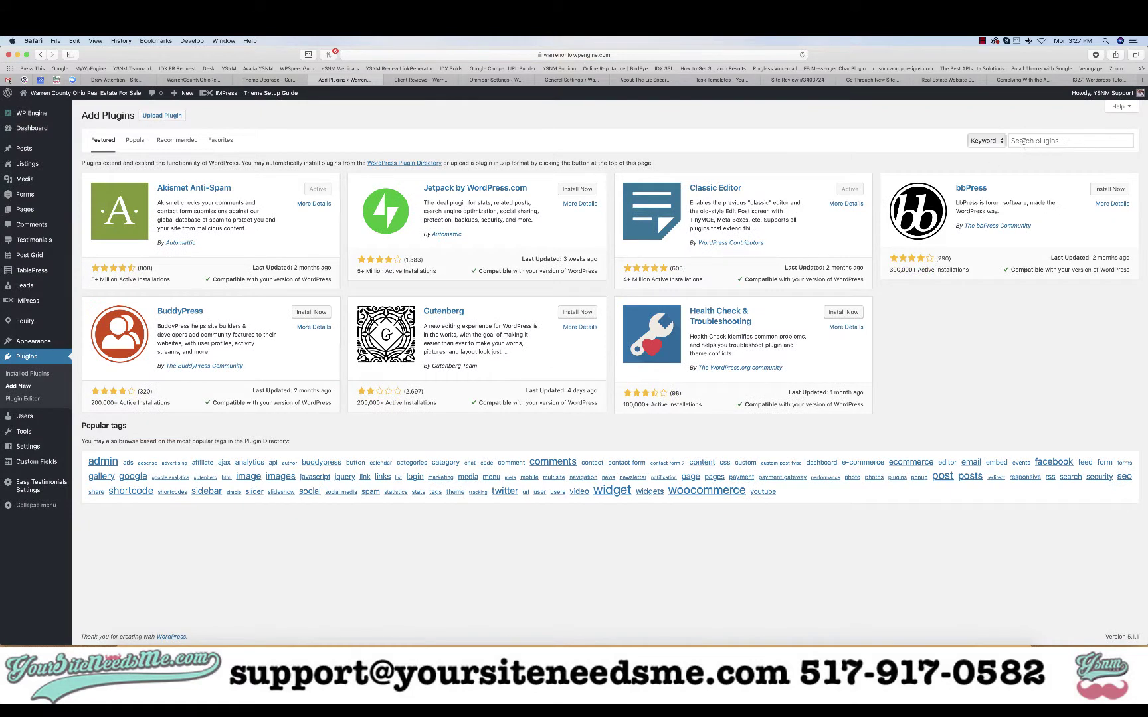
Search the plugin directory for 'Accessibility by Userway', then go to Settings > UserWay.
{"action": "left_click", "coordinate": [1023, 142]}
{"action": "type", "text": "A"}
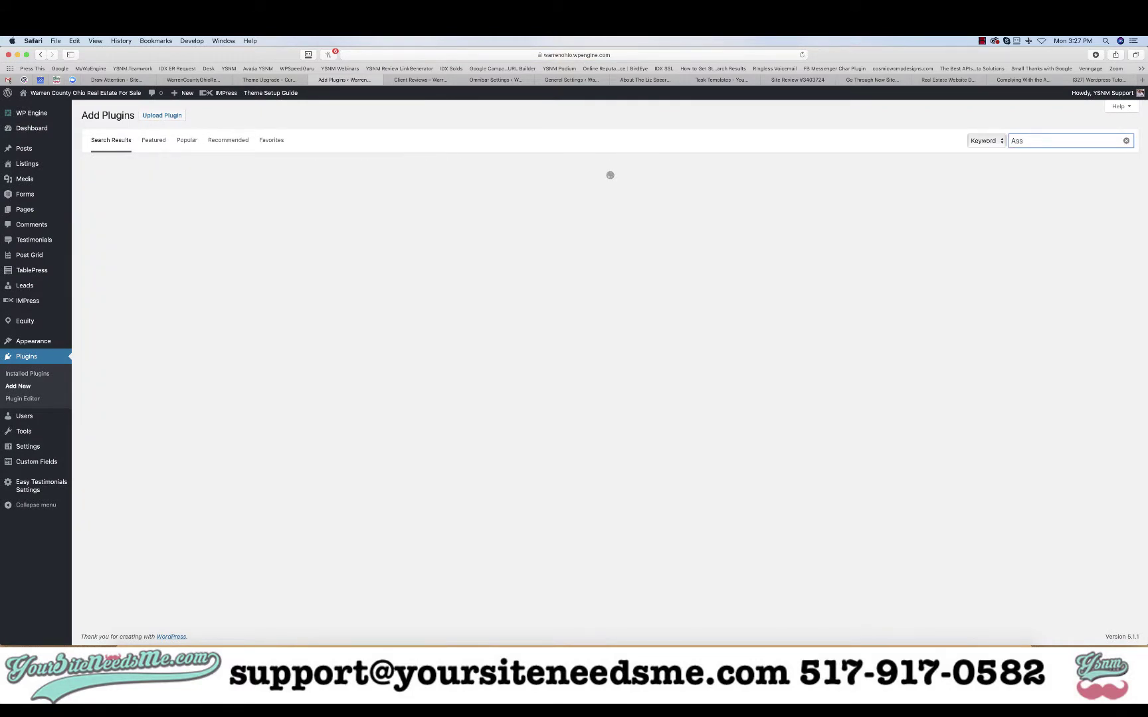
{"action": "type", "text": "ssoc"}
{"action": "key", "text": "BackSpace"}
{"action": "key", "text": "BackSpace"}
{"action": "key", "text": "BackSpace"}
{"action": "key", "text": "BackSpace"}
{"action": "key", "text": "BackSpace"}
{"action": "type", "text": "ccosibility"}
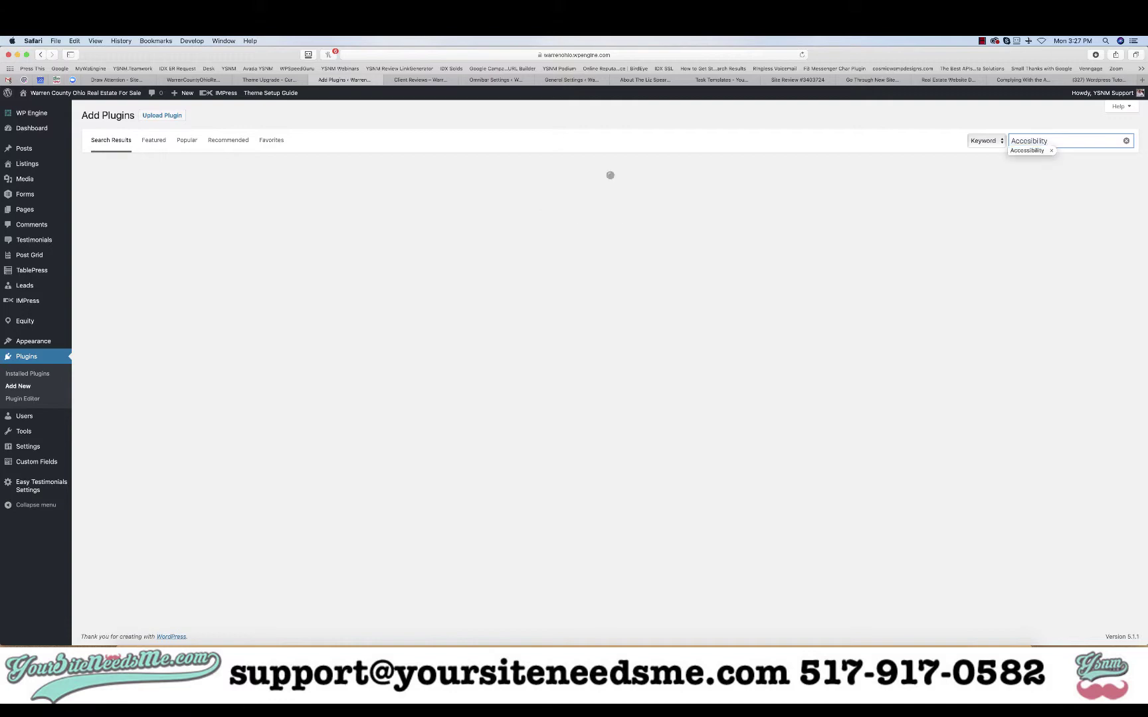
{"action": "left_click", "coordinate": [1029, 150]}
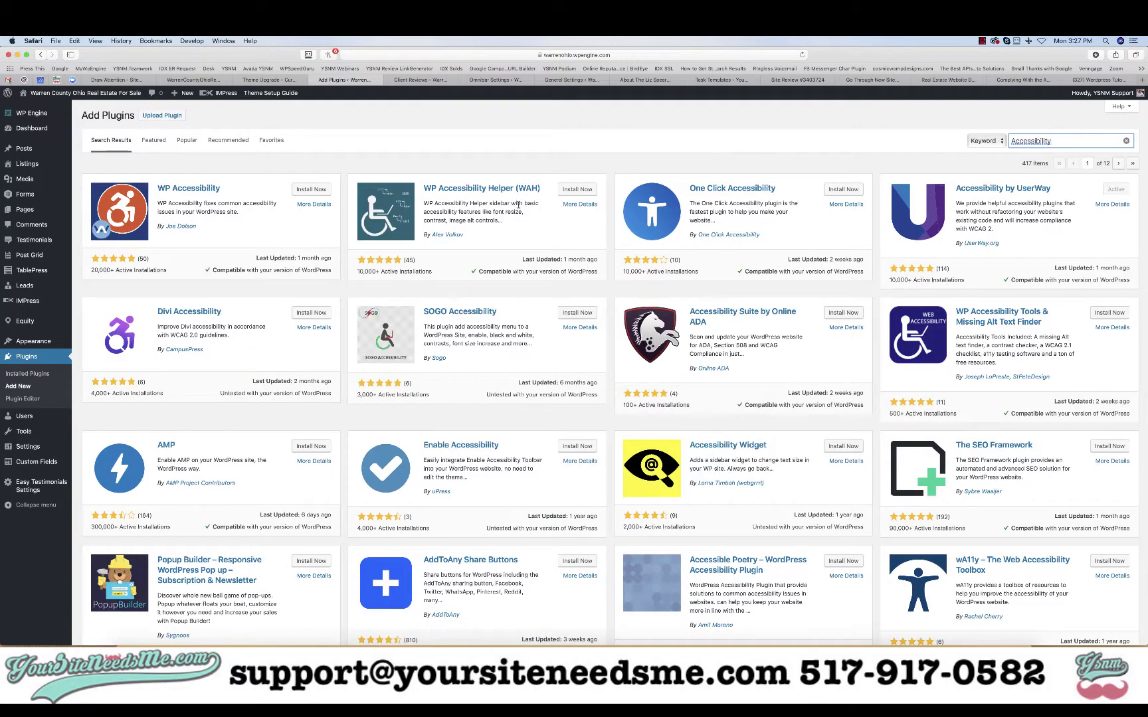
{"action": "type", "text": "by Userway"}
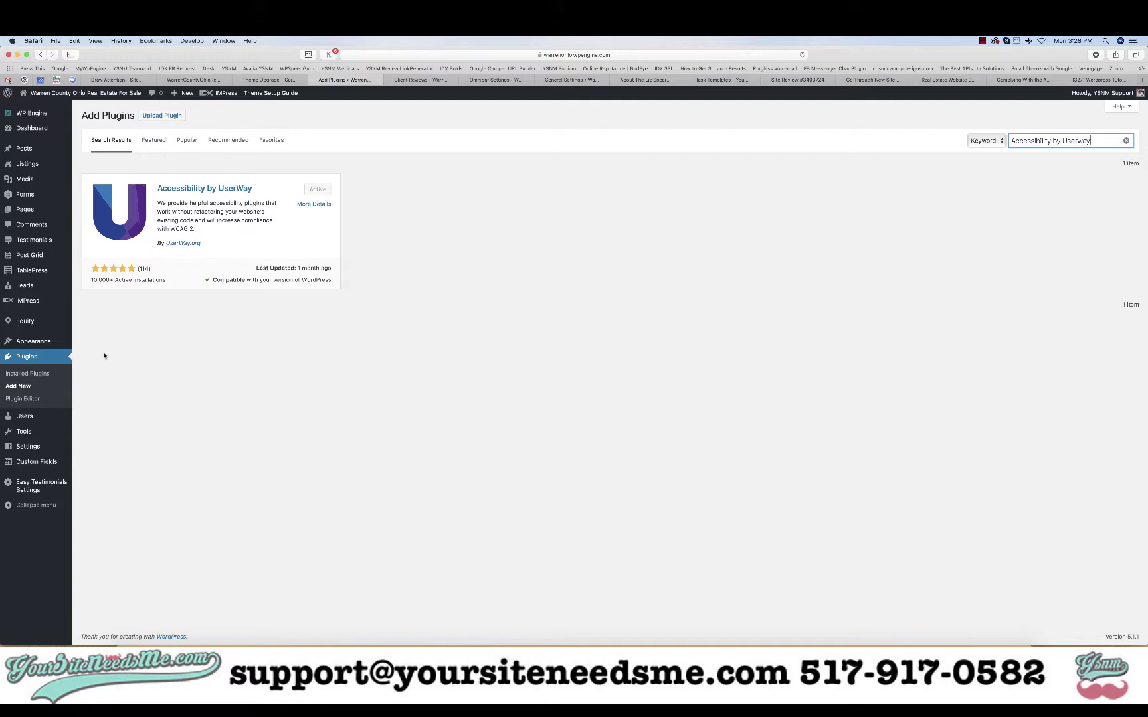
{"action": "mouse_move", "coordinate": [40, 447]}
{"action": "left_click", "coordinate": [89, 549]}
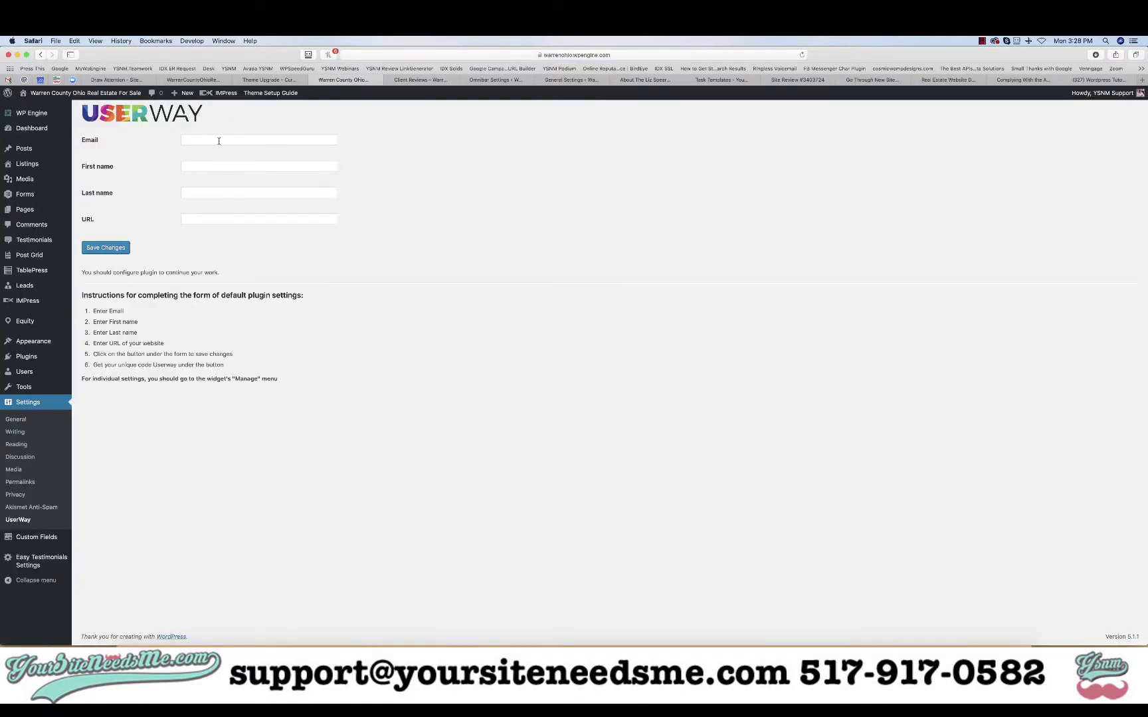
Click through the UserWay settings form fields, then switch to the 'UserWay Widget Customization' Teamwork ticket.
{"action": "left_click", "coordinate": [192, 141]}
{"action": "left_click", "coordinate": [188, 165]}
{"action": "left_click", "coordinate": [187, 194]}
{"action": "left_click", "coordinate": [188, 222]}
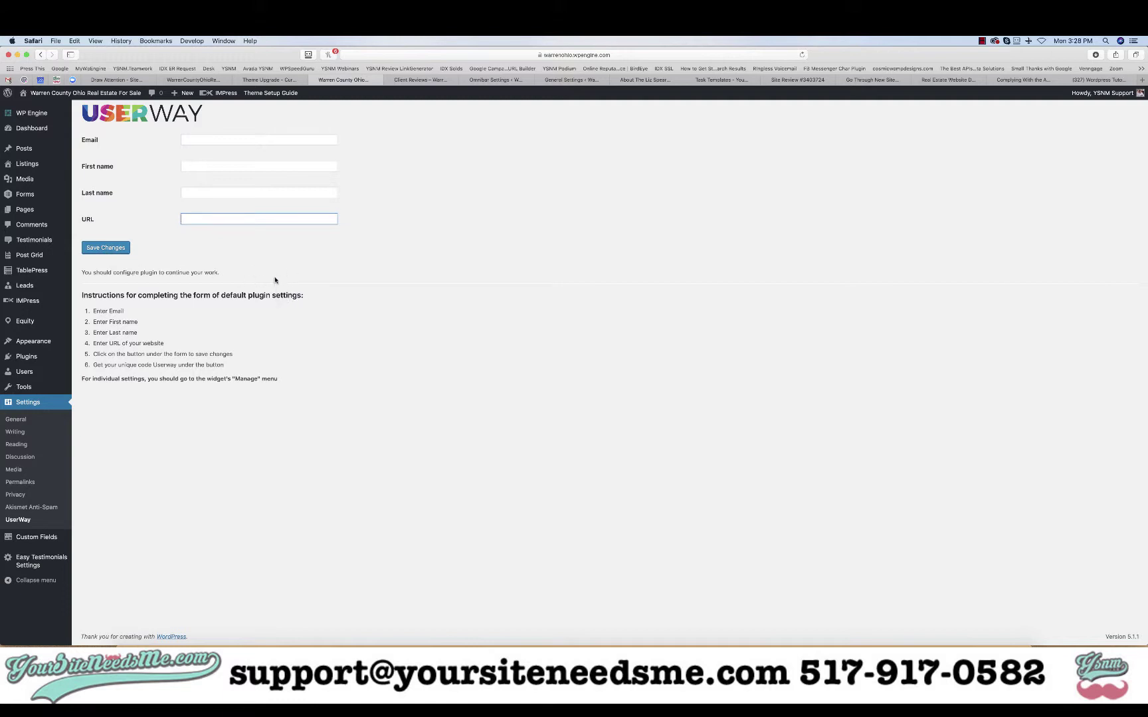
{"action": "left_click", "coordinate": [24, 79]}
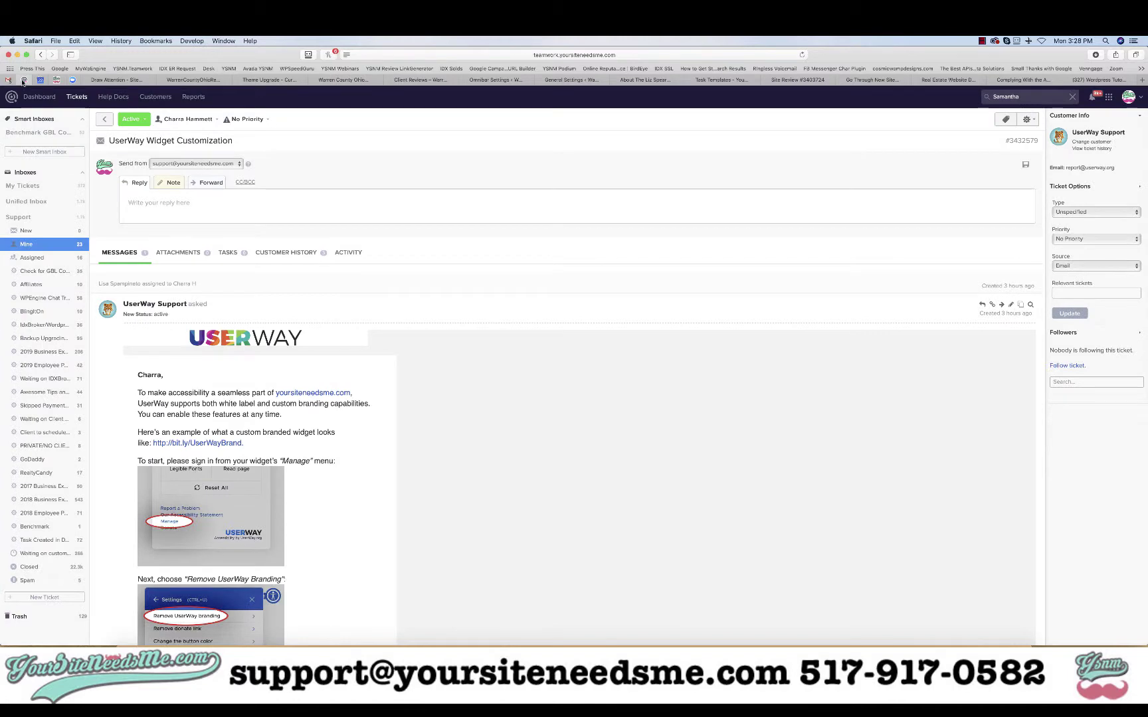
Read UserWay's customization instructions email, then return to the yoursiteneedsme.com homepage.
{"action": "scroll", "coordinate": [245, 348], "scroll_direction": "down", "scroll_amount": 5}
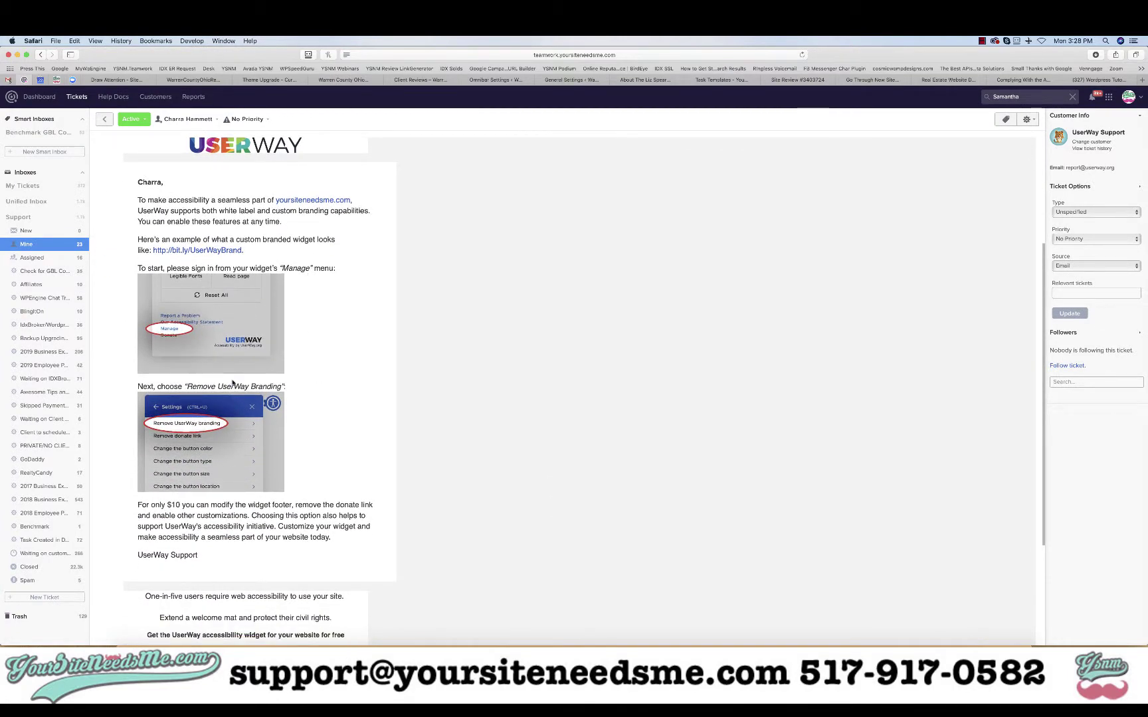
{"action": "scroll", "coordinate": [304, 398], "scroll_direction": "down", "scroll_amount": 4}
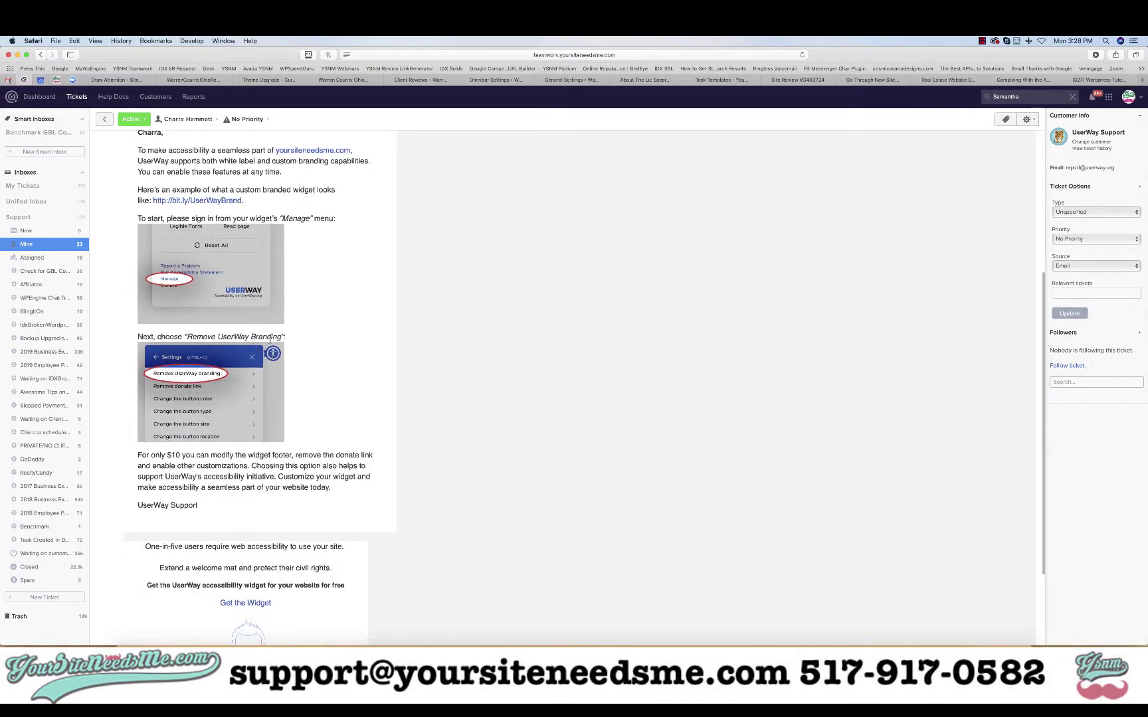
{"action": "scroll", "coordinate": [366, 354], "scroll_direction": "up", "scroll_amount": 3}
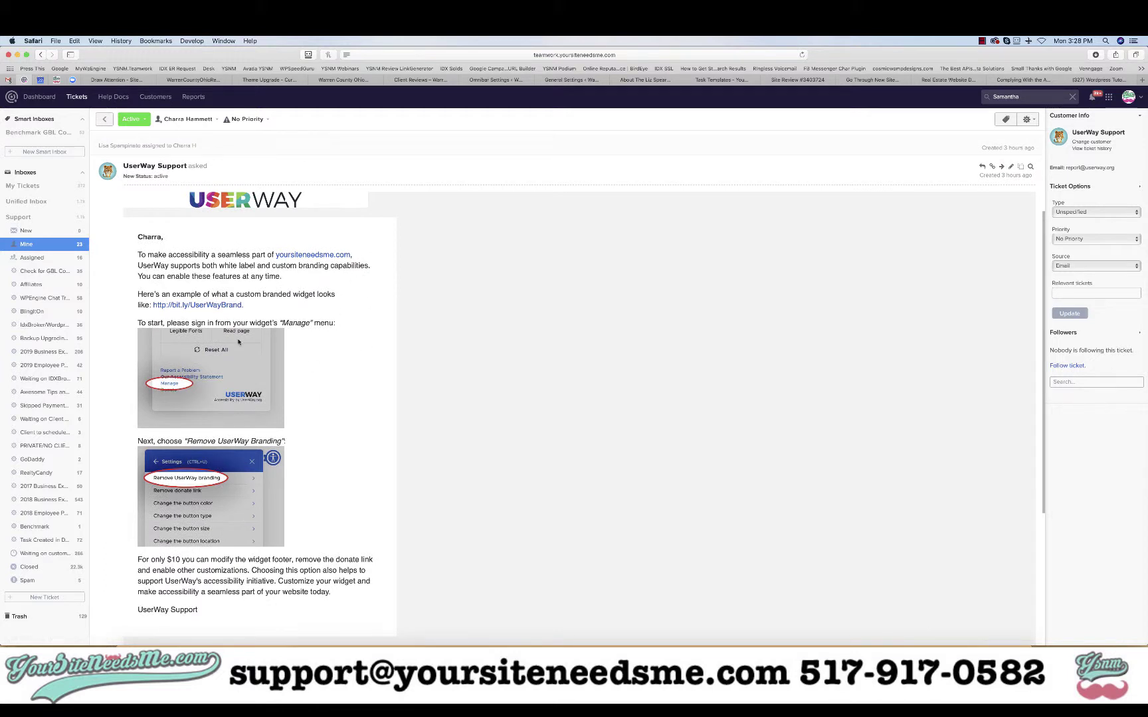
{"action": "left_click", "coordinate": [948, 81]}
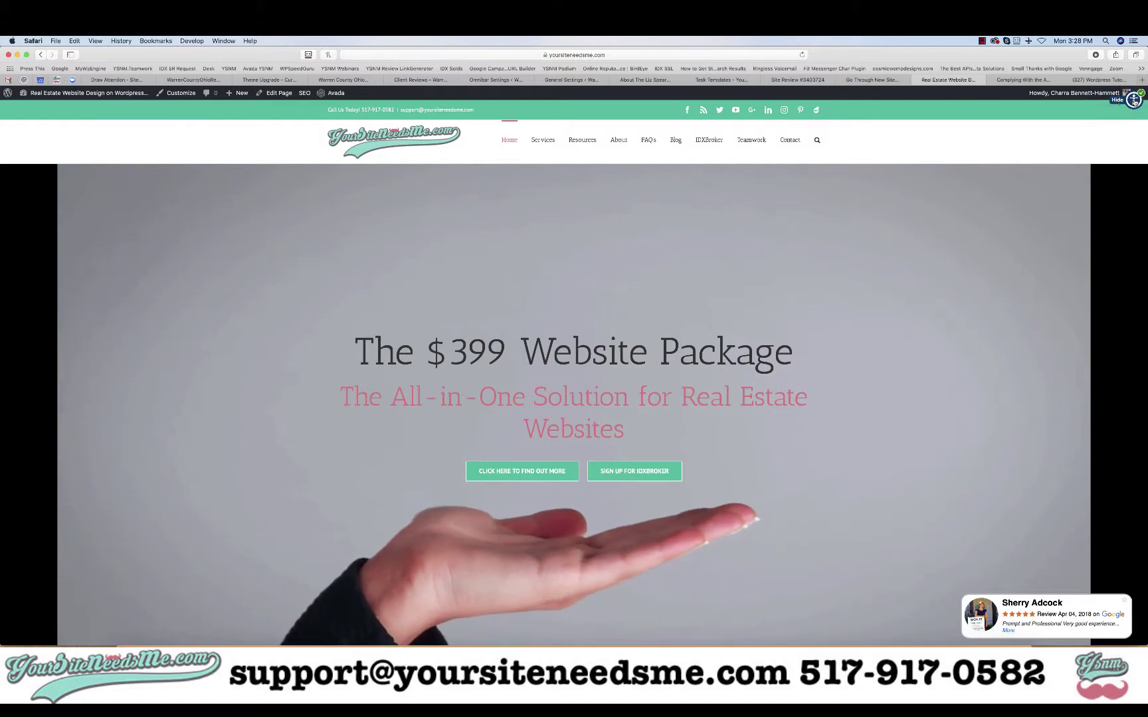
Open the UserWay menu, choose Manage, and log in with the saved account email and password.
{"action": "left_click", "coordinate": [1134, 100]}
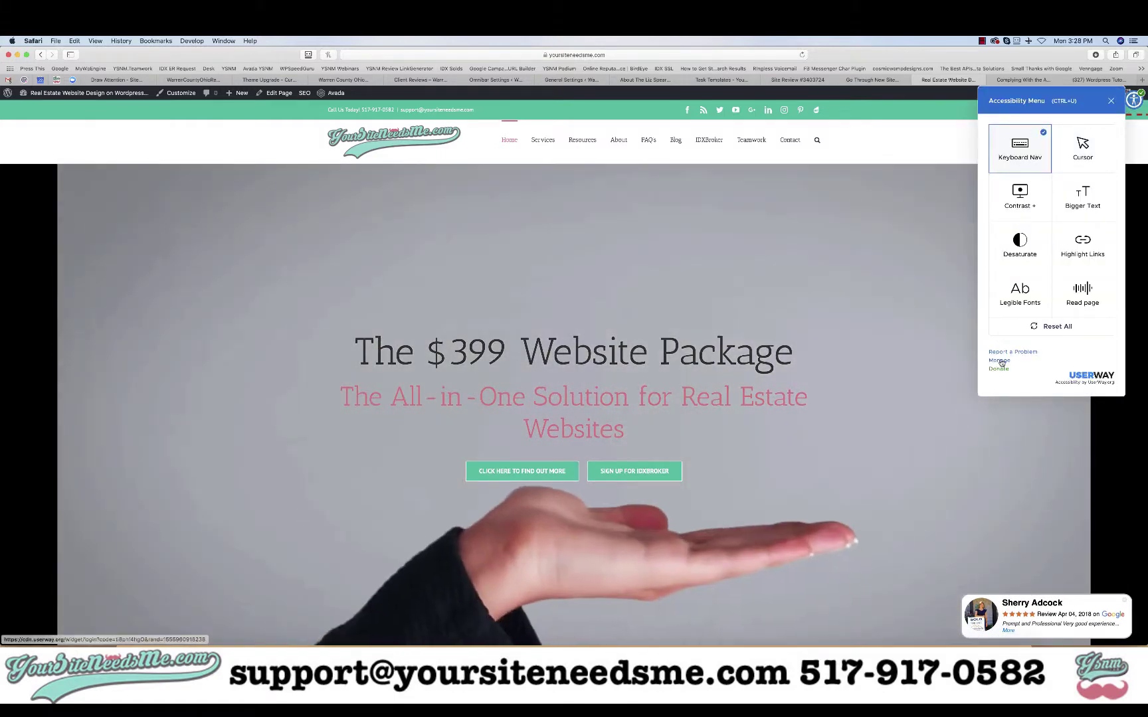
{"action": "left_click", "coordinate": [1006, 362]}
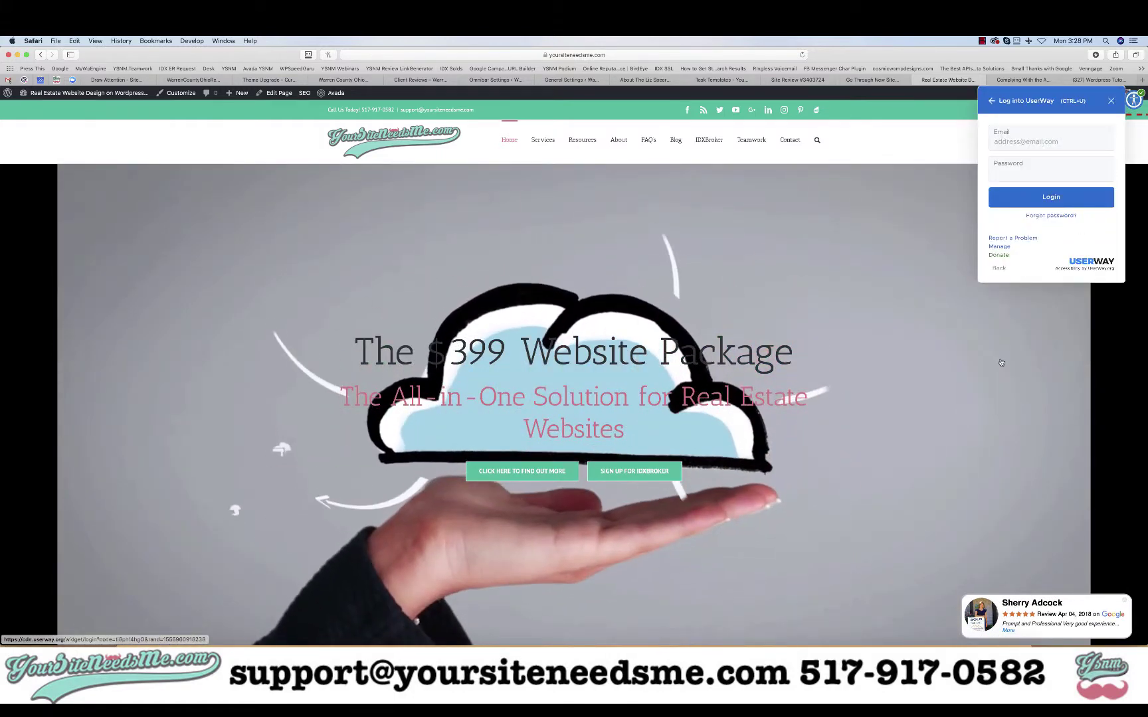
{"action": "left_click", "coordinate": [1025, 139]}
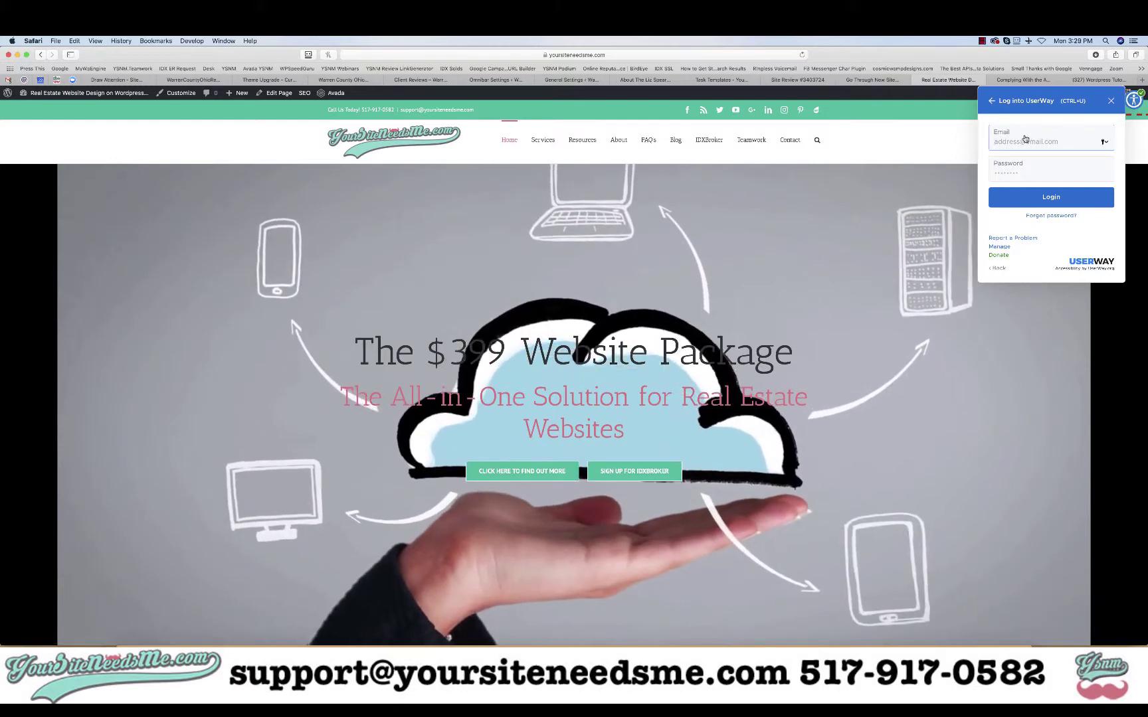
{"action": "type", "text": "suppo"}
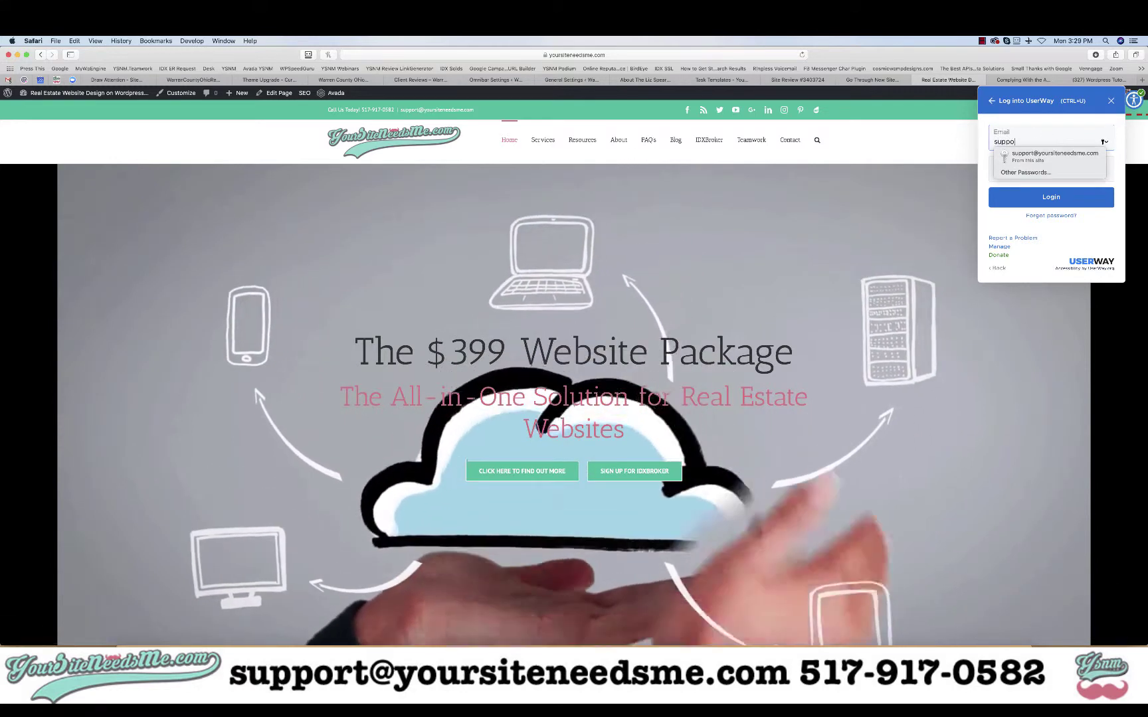
{"action": "left_click", "coordinate": [999, 156]}
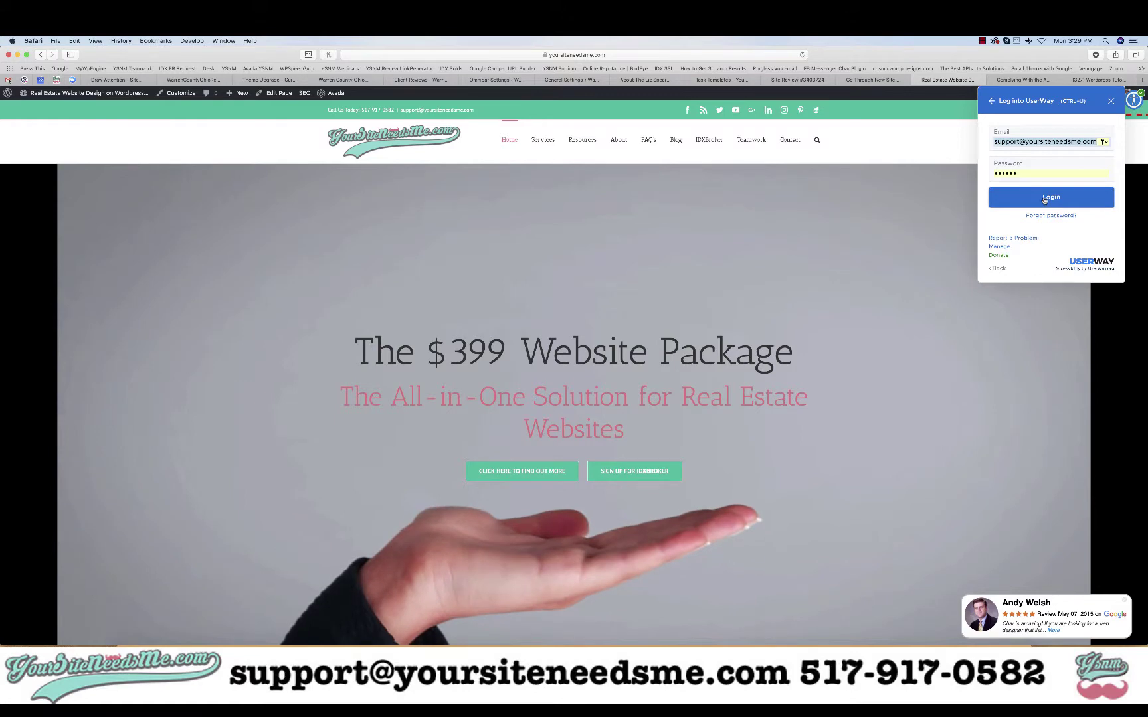
{"action": "left_click", "coordinate": [1044, 199]}
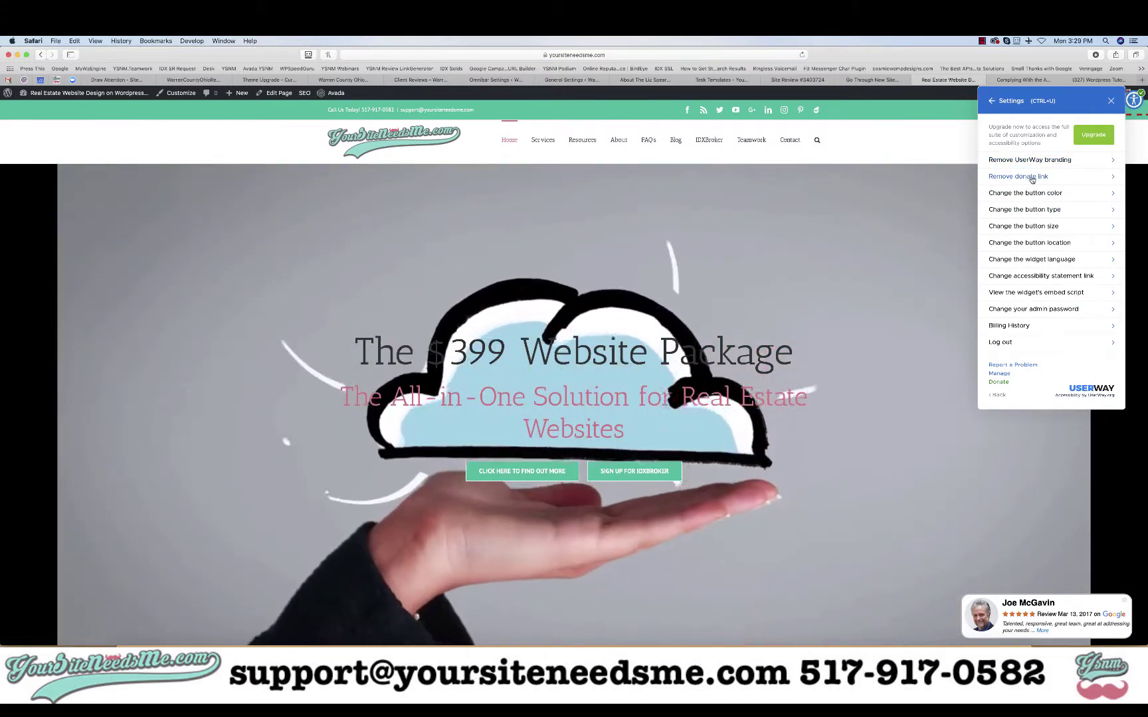
Switch the widget's button type to the second accessibility icon.
{"action": "left_click", "coordinate": [1112, 194]}
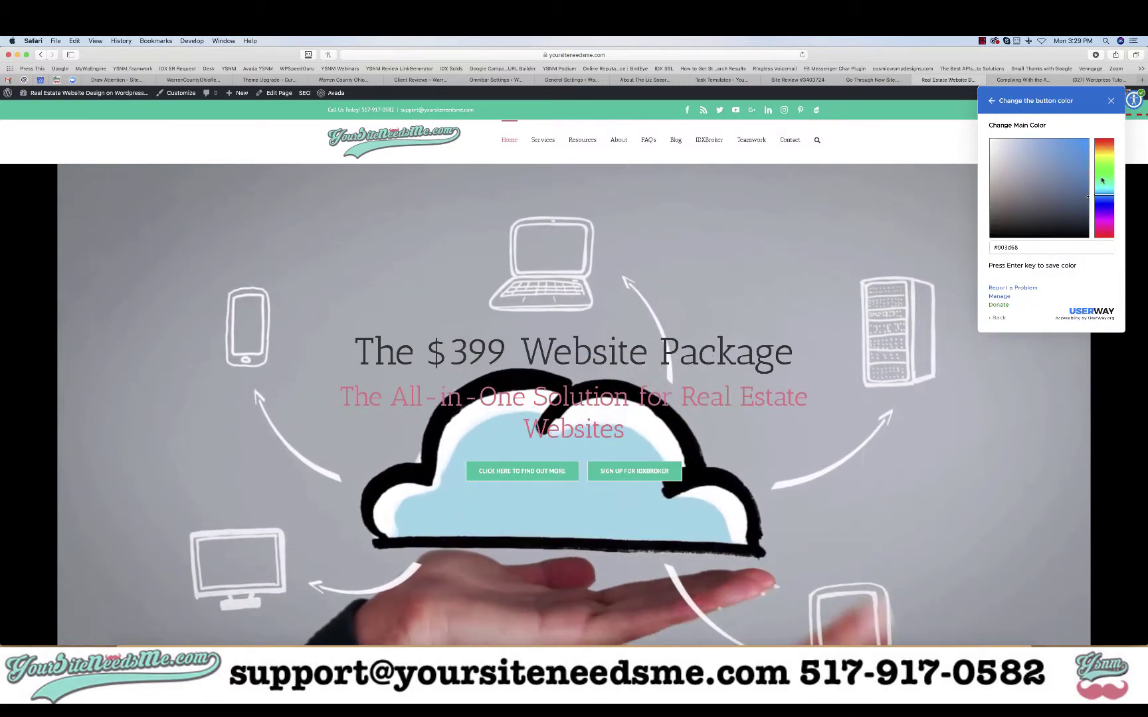
{"action": "left_click", "coordinate": [991, 100]}
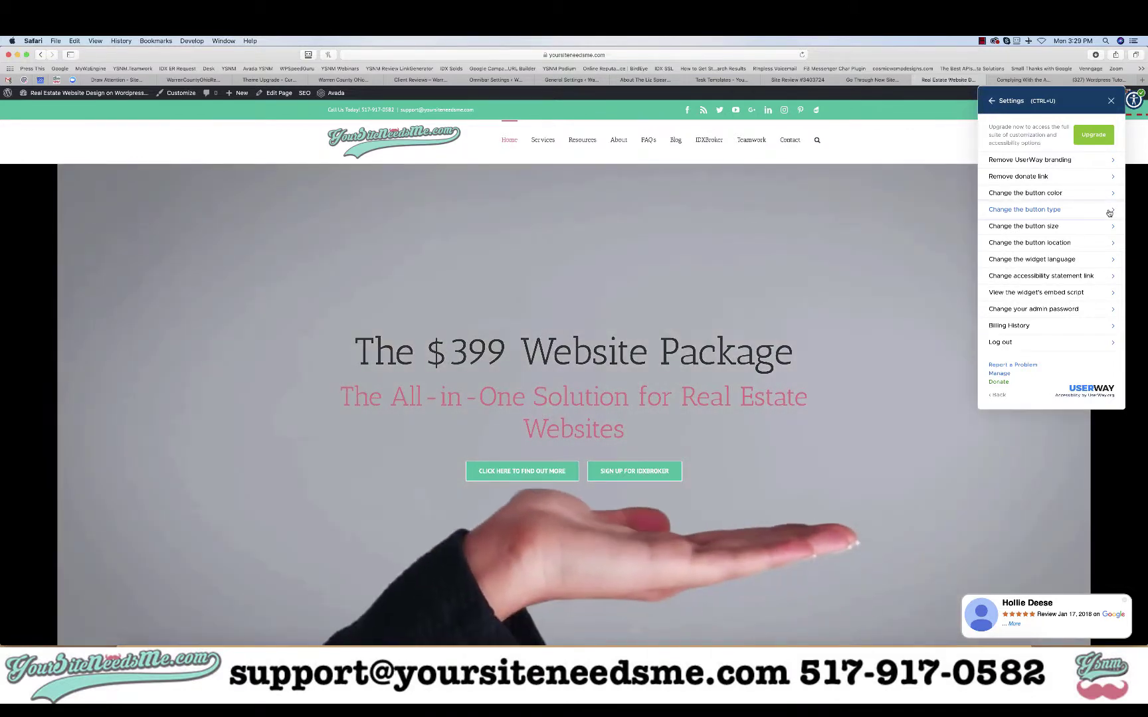
{"action": "left_click", "coordinate": [1017, 209]}
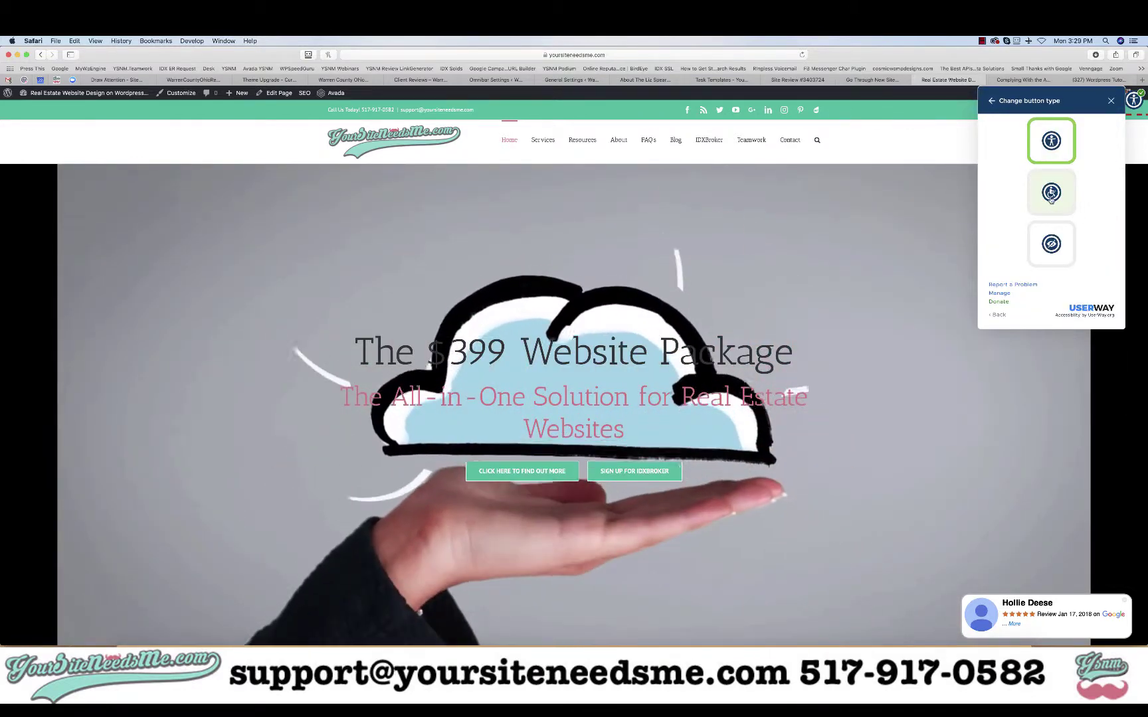
{"action": "left_click", "coordinate": [1051, 194]}
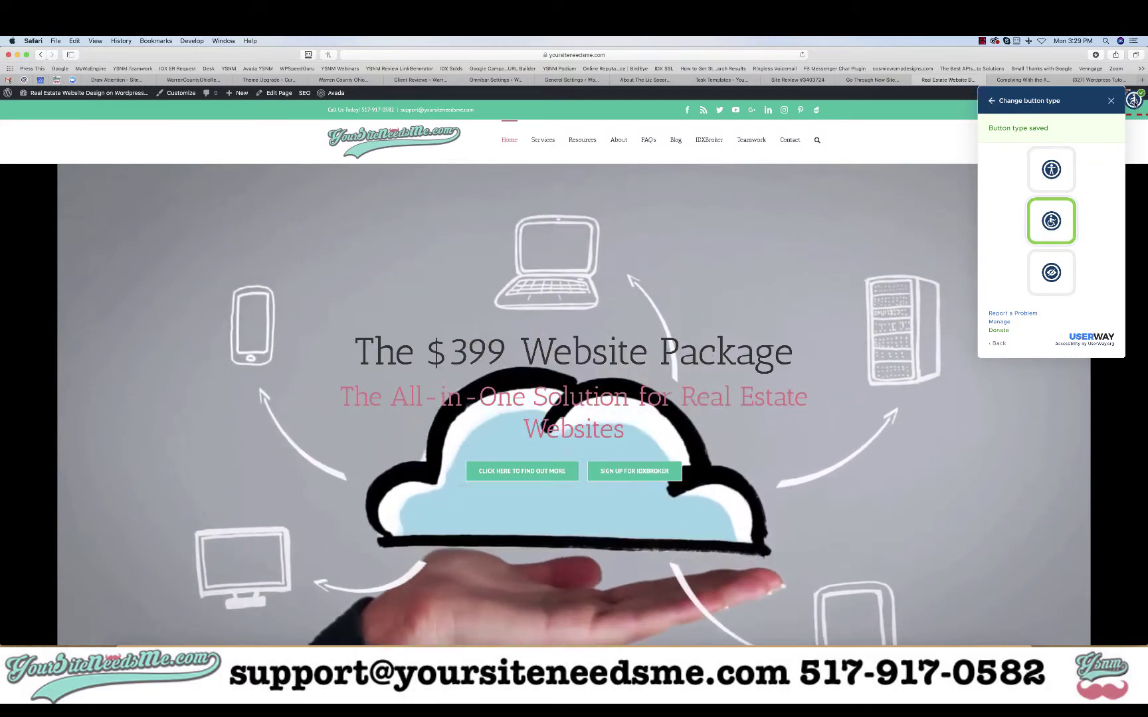
Move the widget button location to the bottom-left corner.
{"action": "left_click", "coordinate": [993, 102]}
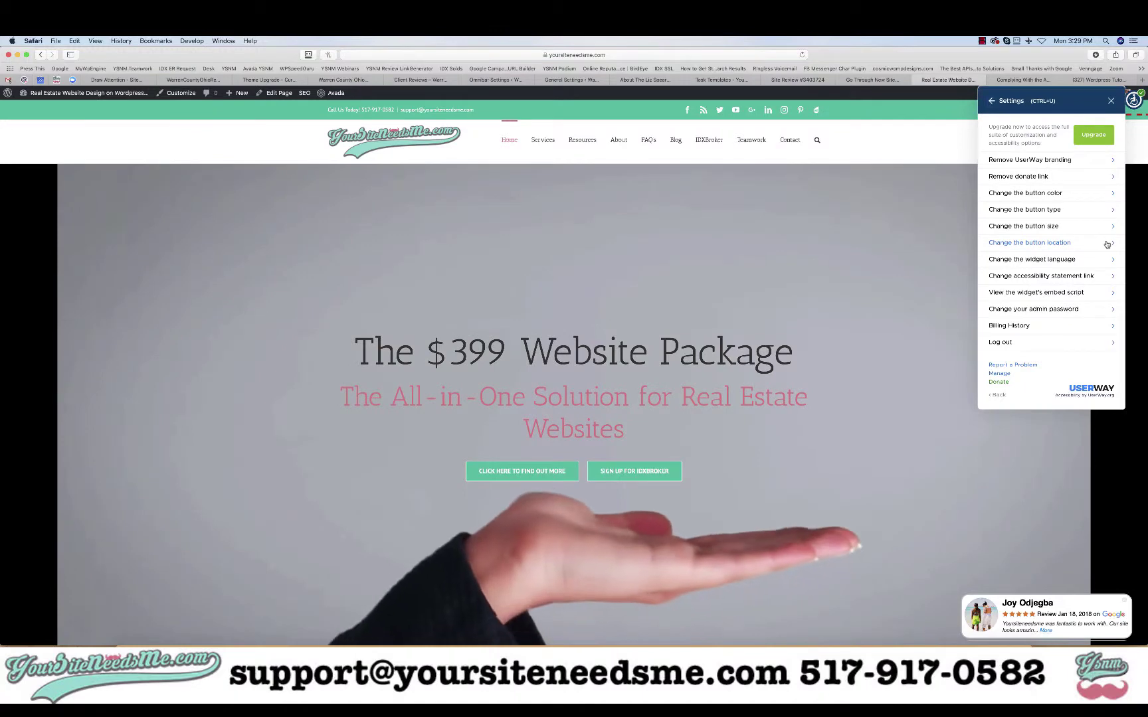
{"action": "left_click", "coordinate": [1106, 244]}
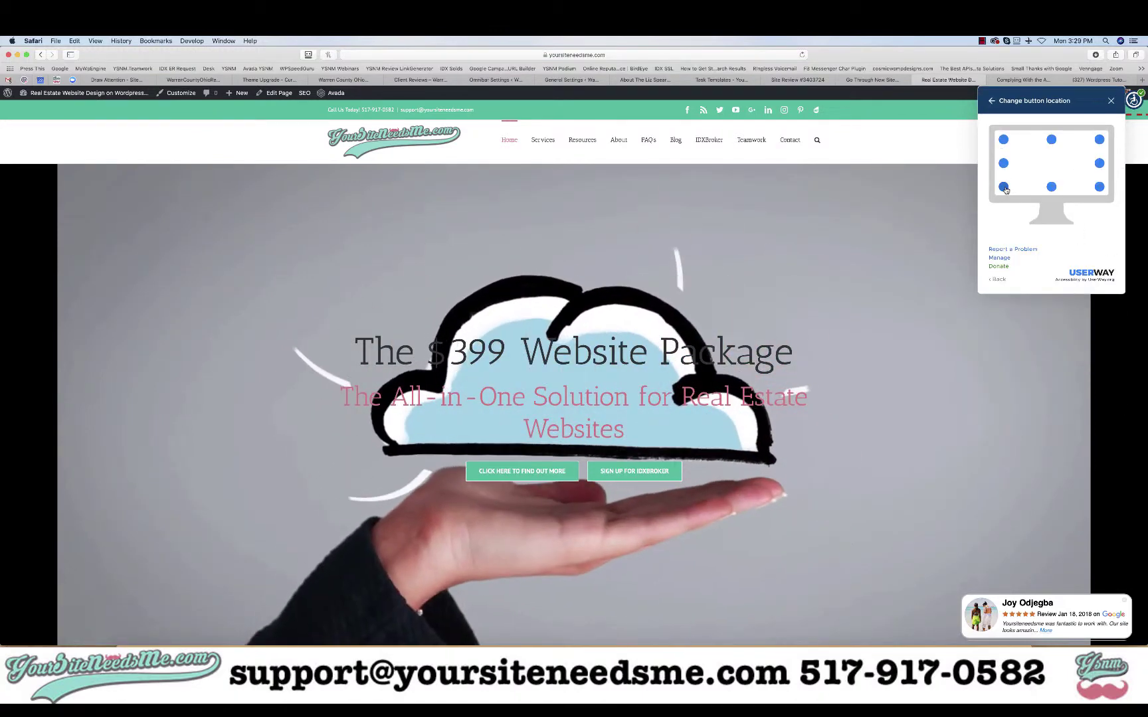
{"action": "left_click", "coordinate": [1004, 188]}
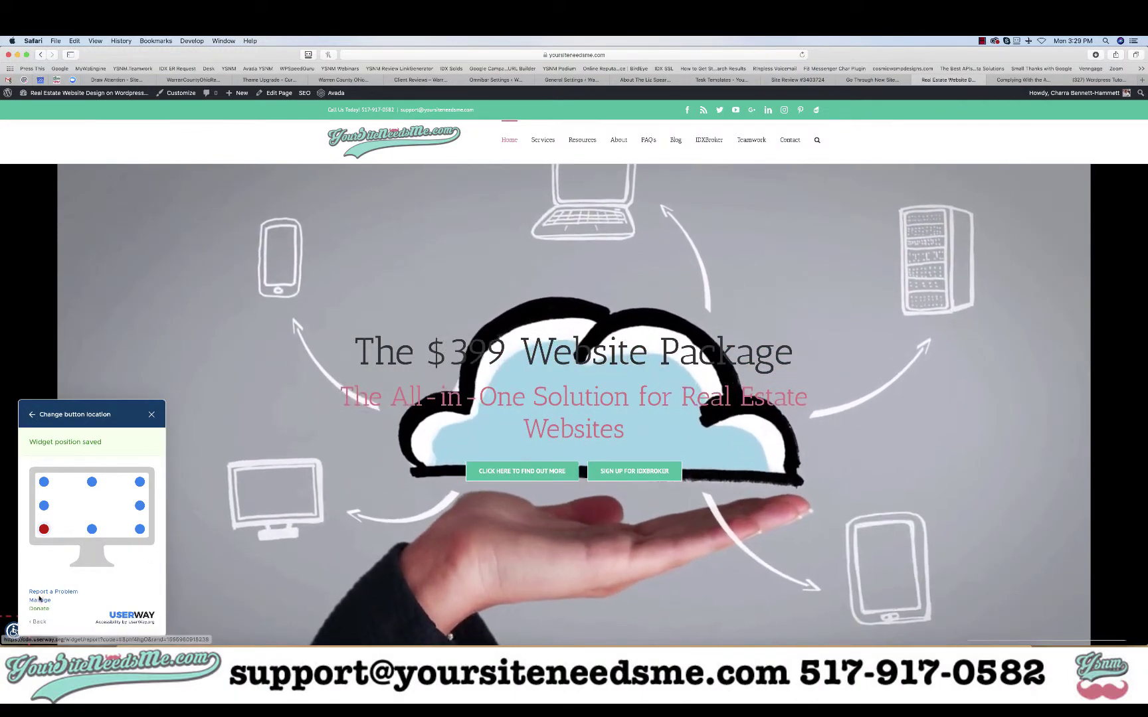